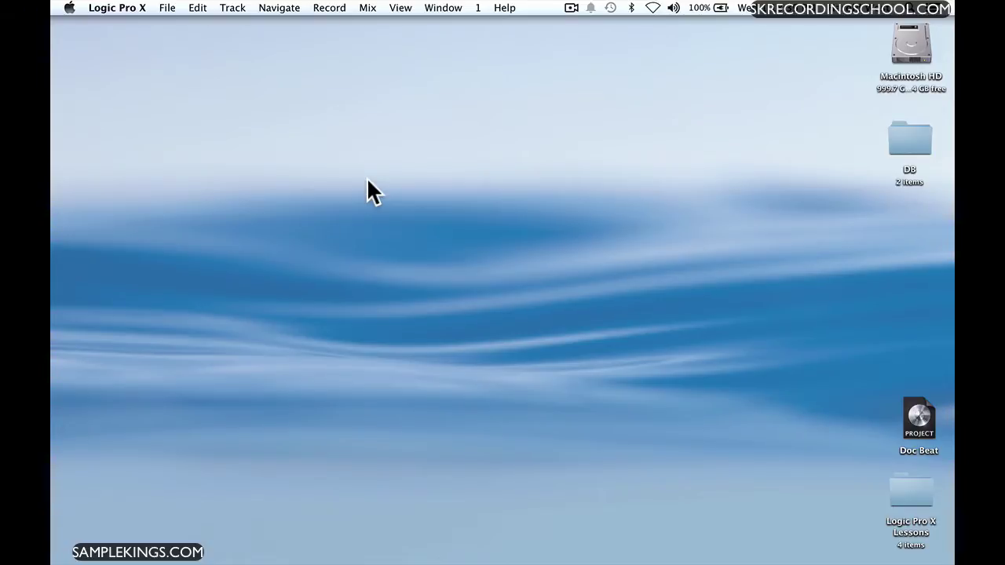
# Open Applications > Utilities in Finder and launch Audio MIDI Setup
pyautogui.click(218, 214)
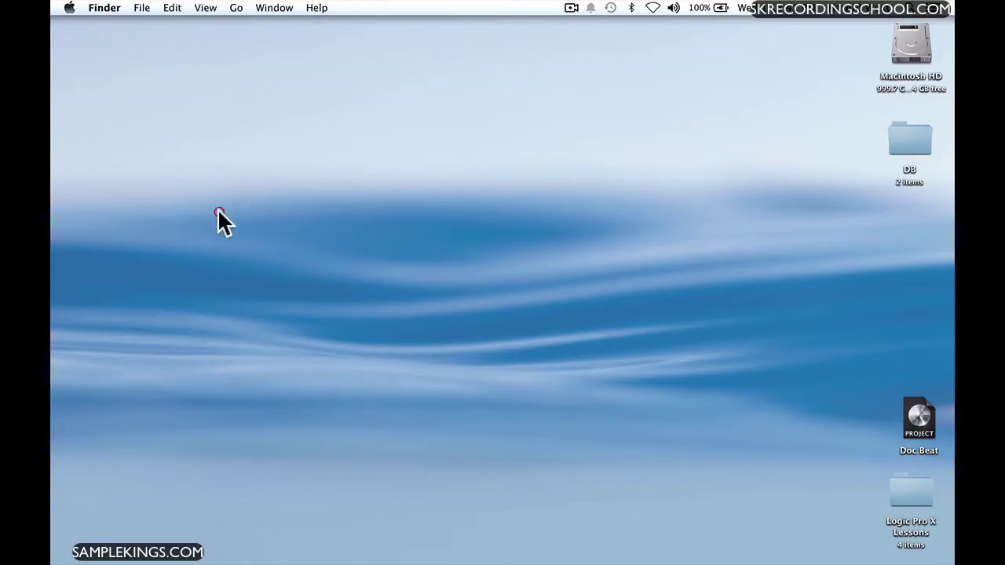
pyautogui.press('shift+super')
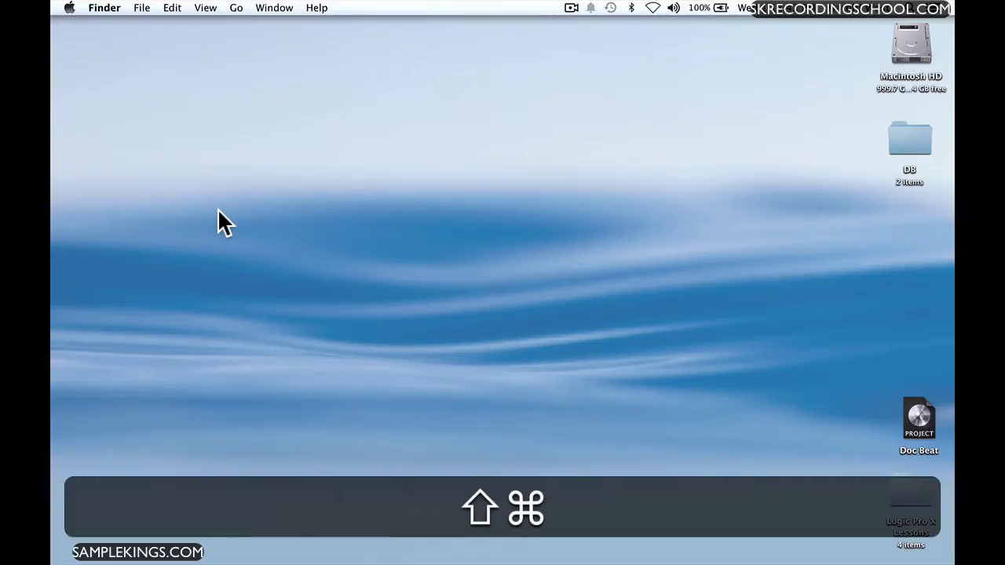
pyautogui.press('shift+super+a')
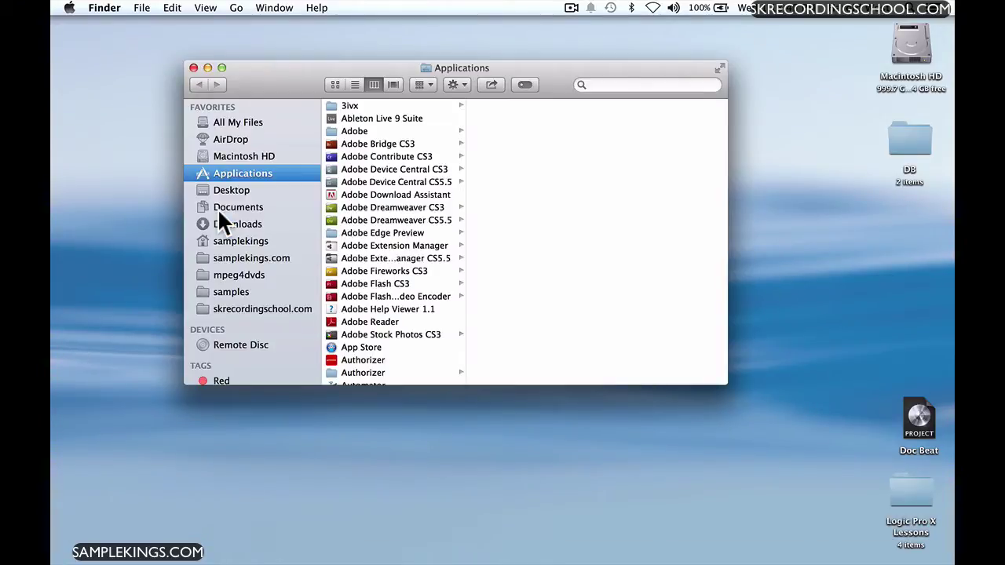
pyautogui.scroll(-20, 369, 300)
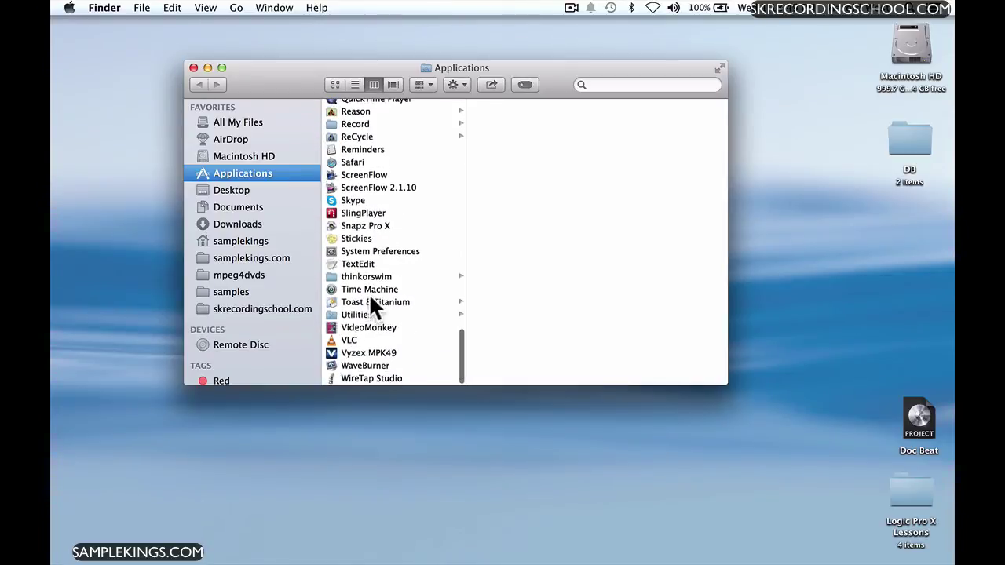
pyautogui.click(344, 315)
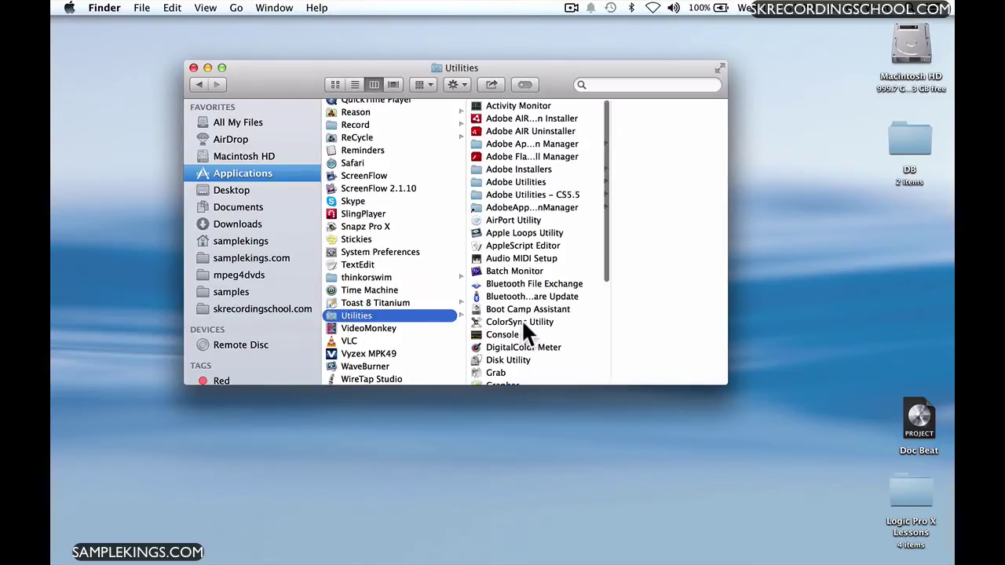
pyautogui.click(522, 259)
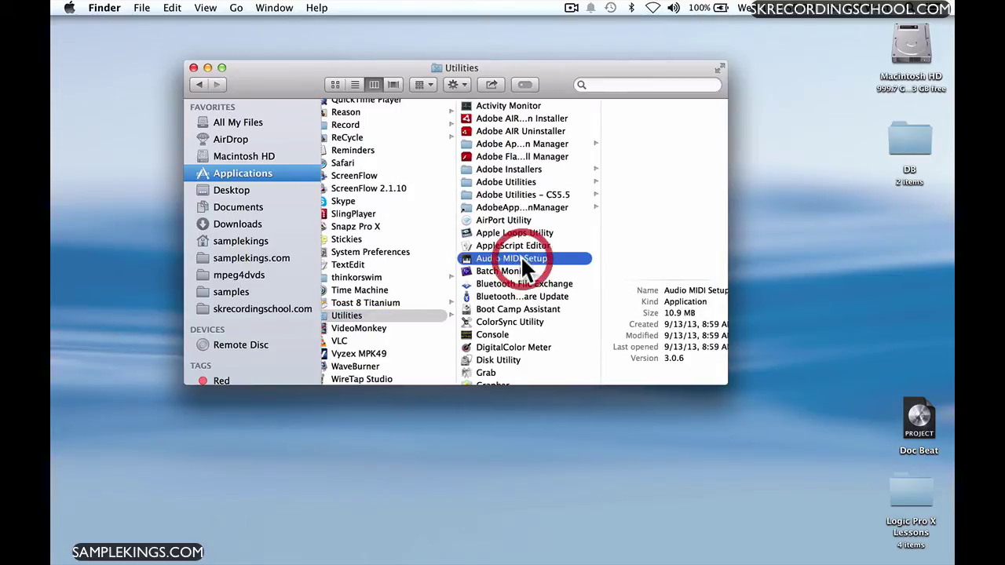
pyautogui.doubleClick(477, 257)
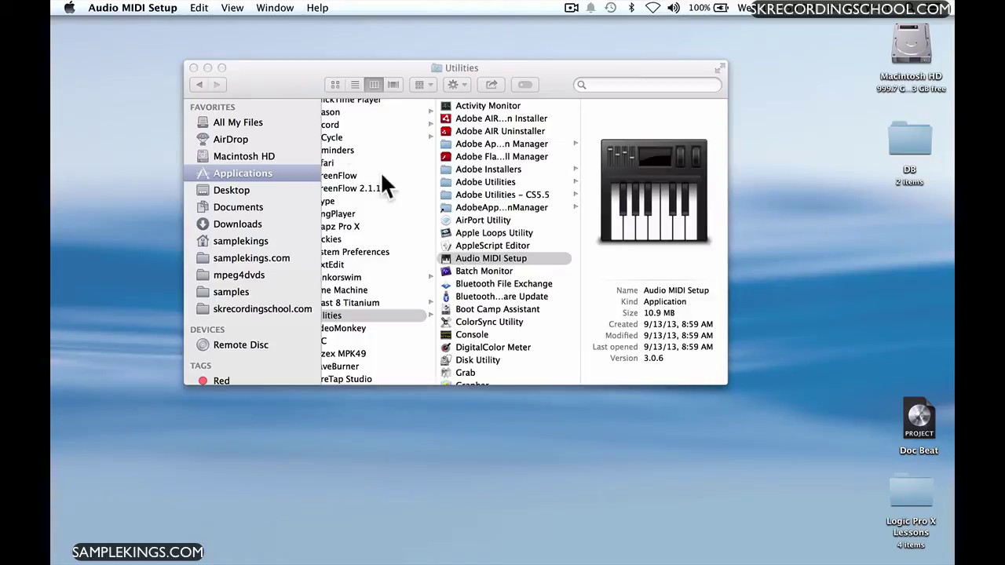
# Show the Audio Devices window, review Built-in Output and Built-in Microphone, and widen the channel column
pyautogui.click(273, 9)
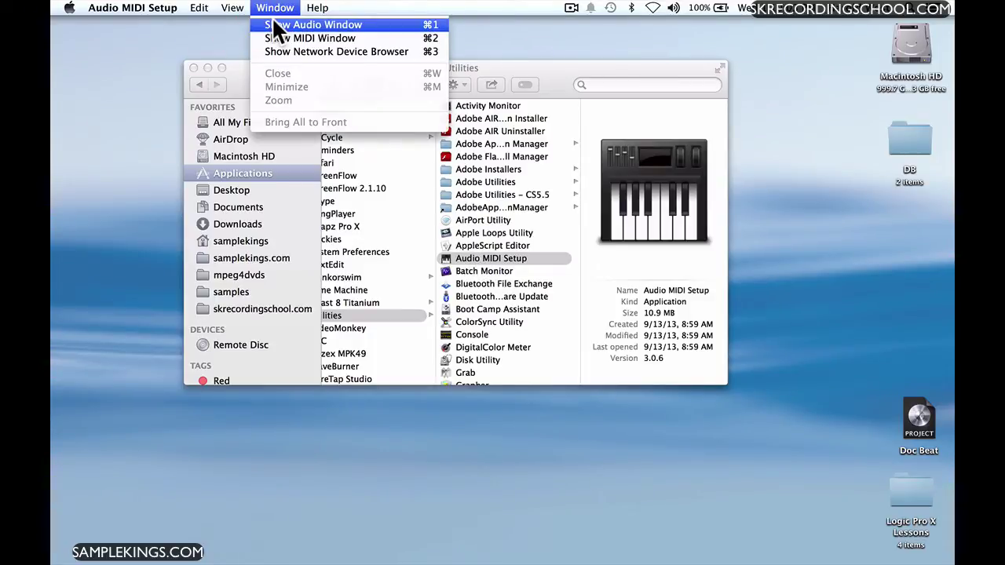
pyautogui.click(276, 25)
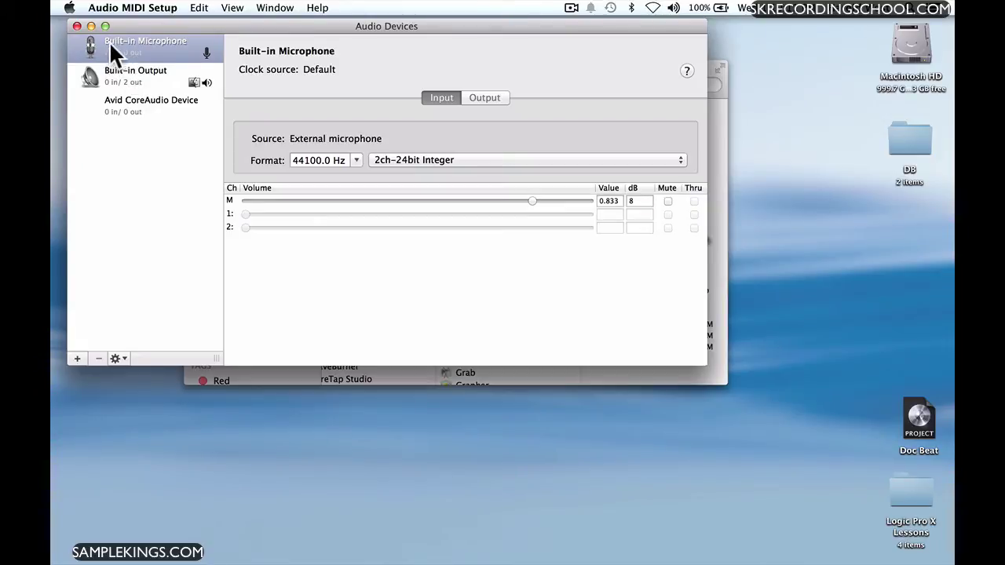
pyautogui.click(139, 76)
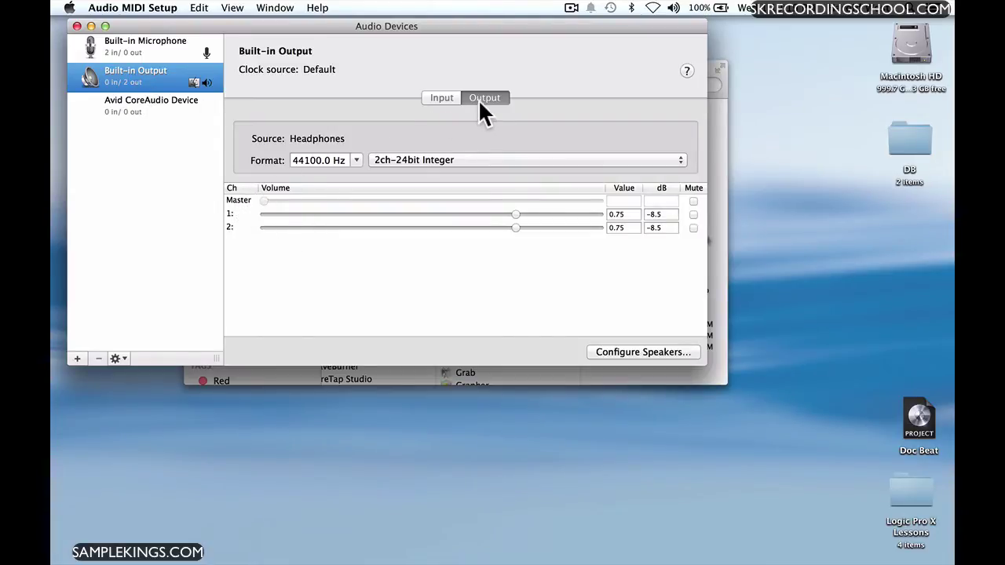
pyautogui.click(150, 41)
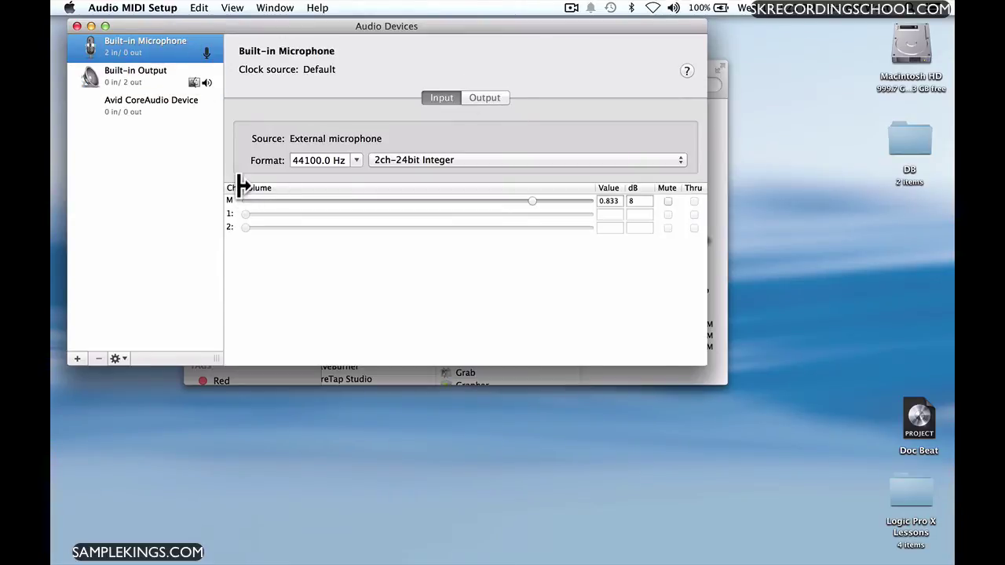
pyautogui.moveTo(241, 188); pyautogui.dragTo(256, 188)
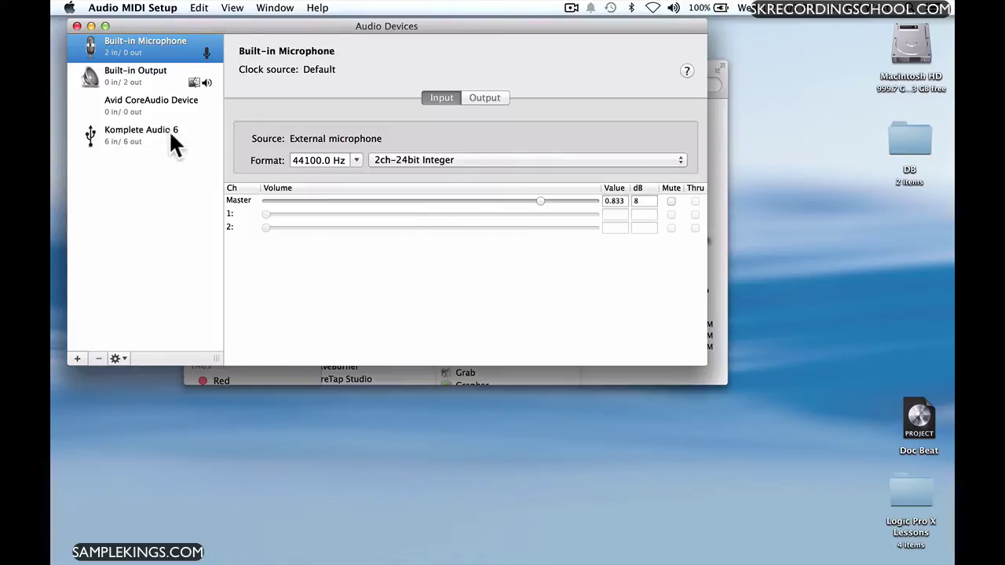
# Select Komplete Audio 6, keep its clock source on Internal Clock, and view its Output settings
pyautogui.click(146, 139)
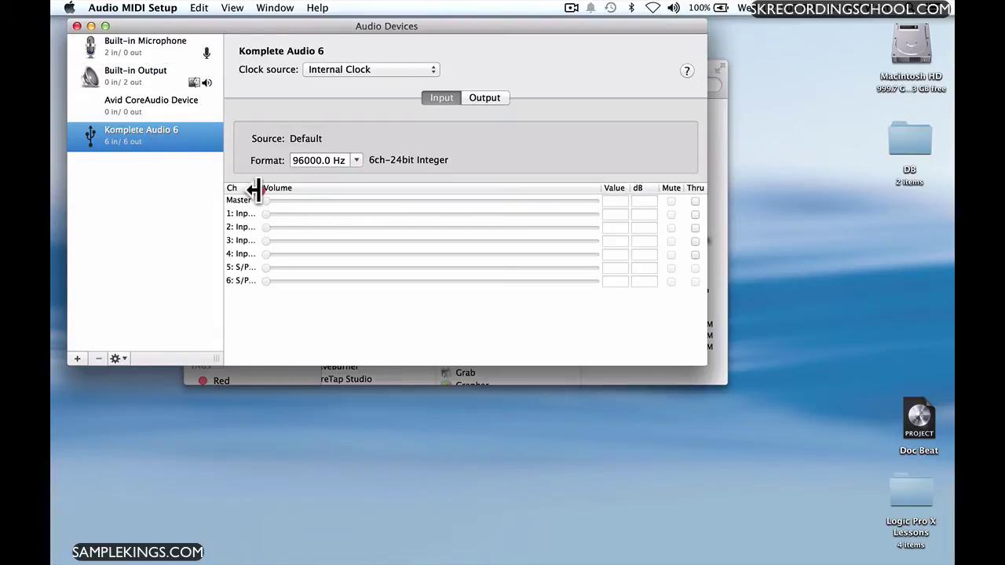
pyautogui.moveTo(259, 189); pyautogui.dragTo(305, 189)
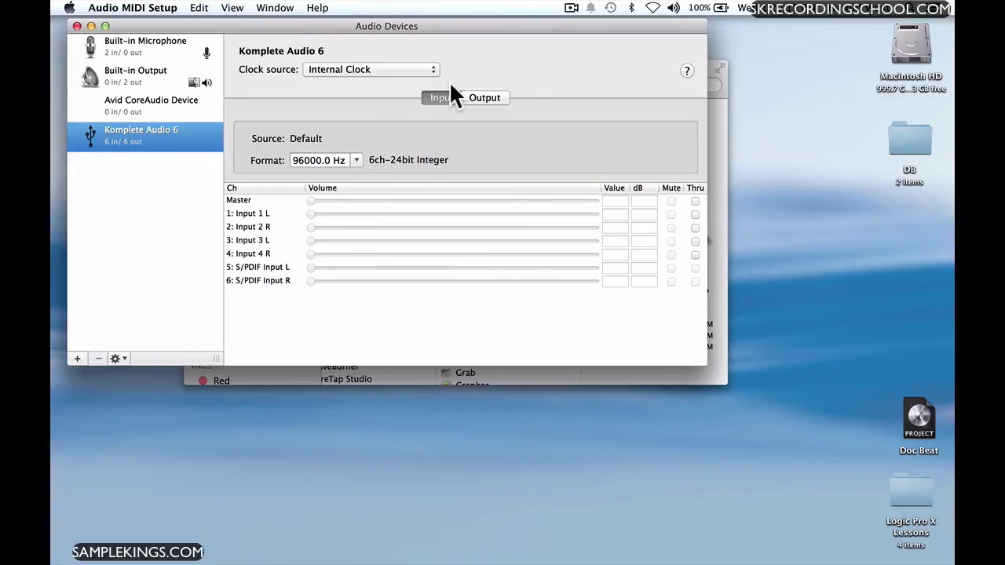
pyautogui.click(418, 69)
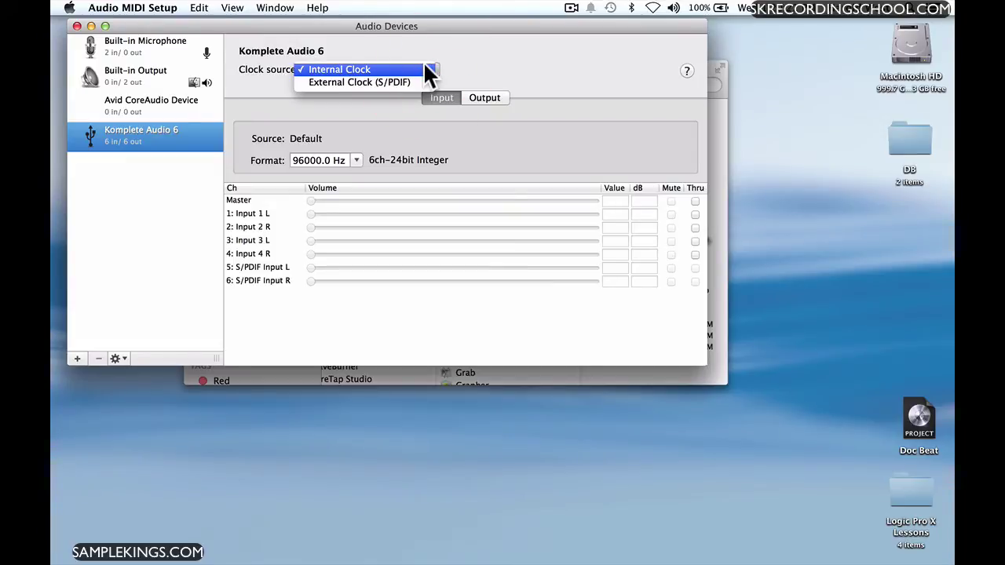
pyautogui.click(444, 53)
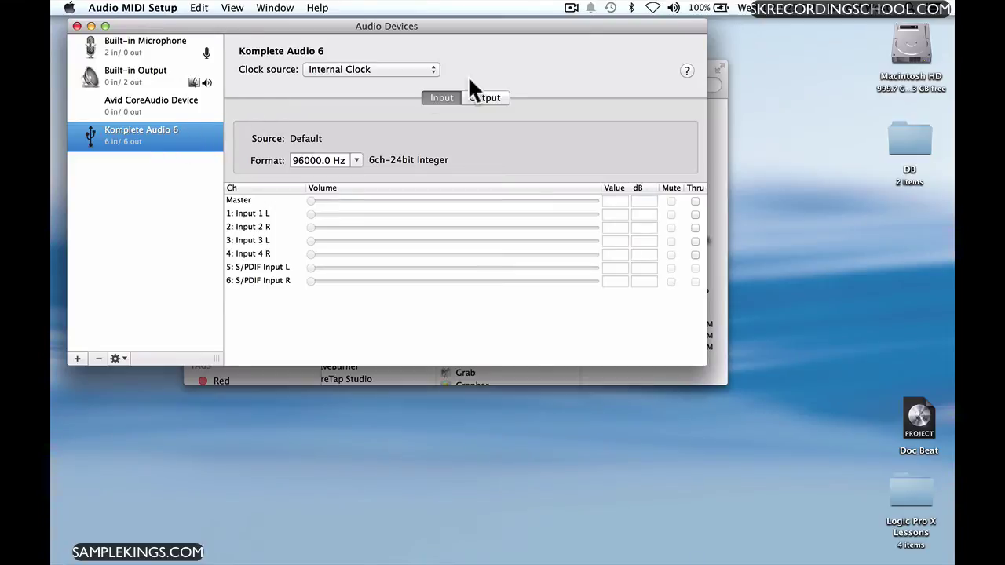
pyautogui.click(483, 97)
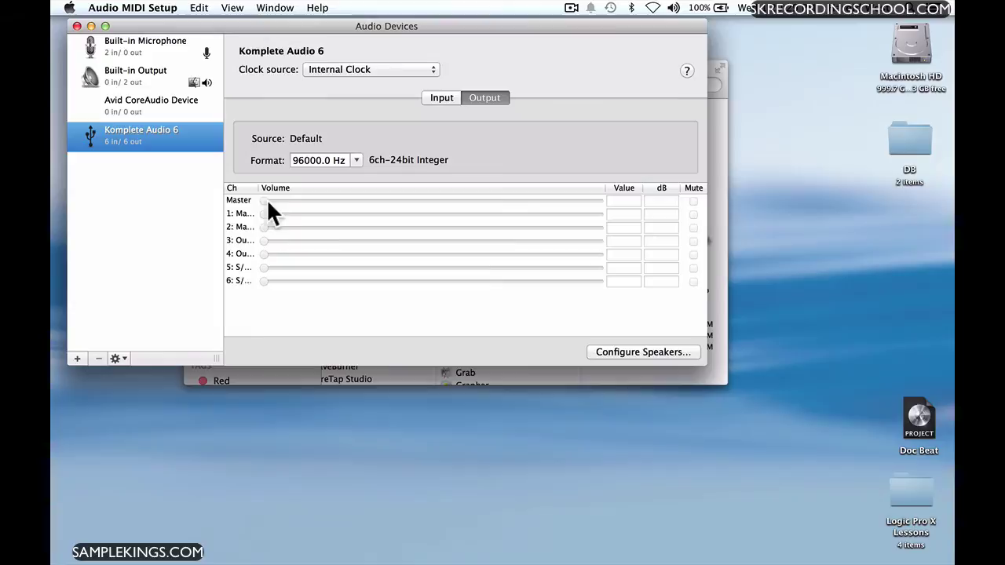
# Widen the output channel column and show the Komplete Audio 6 sample rates, 44100–96000 Hz
pyautogui.moveTo(254, 190); pyautogui.dragTo(295, 191)
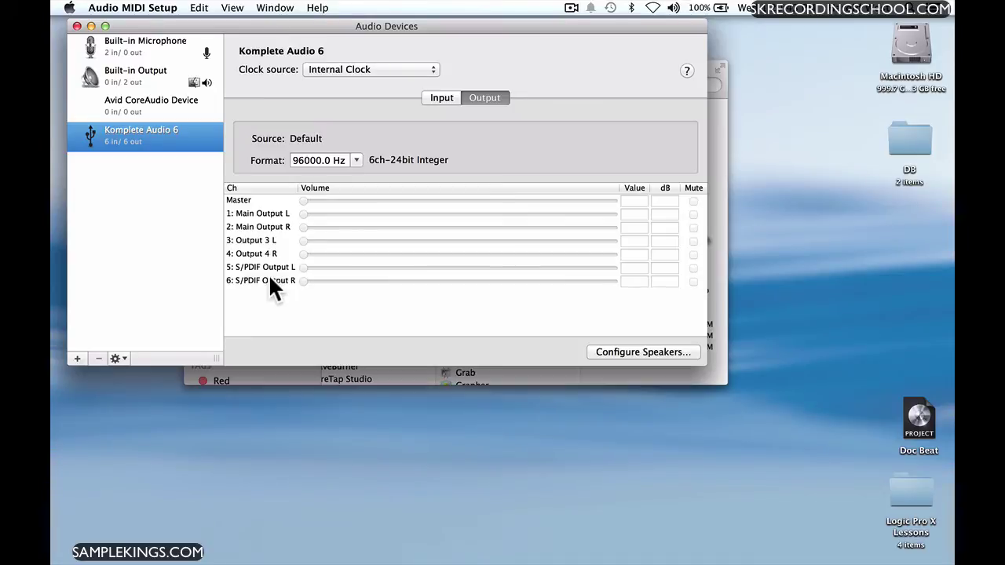
pyautogui.click(355, 162)
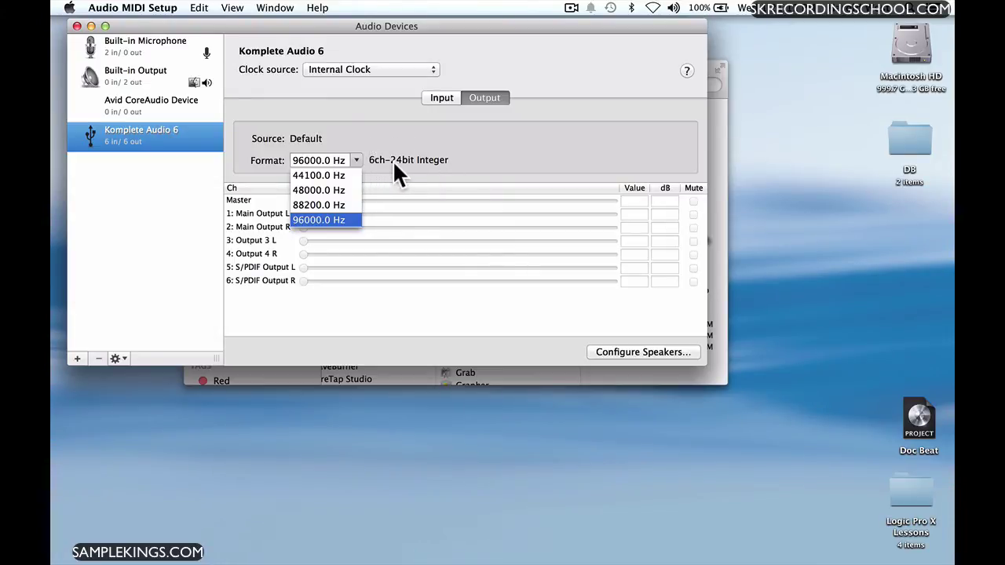
pyautogui.click(322, 174)
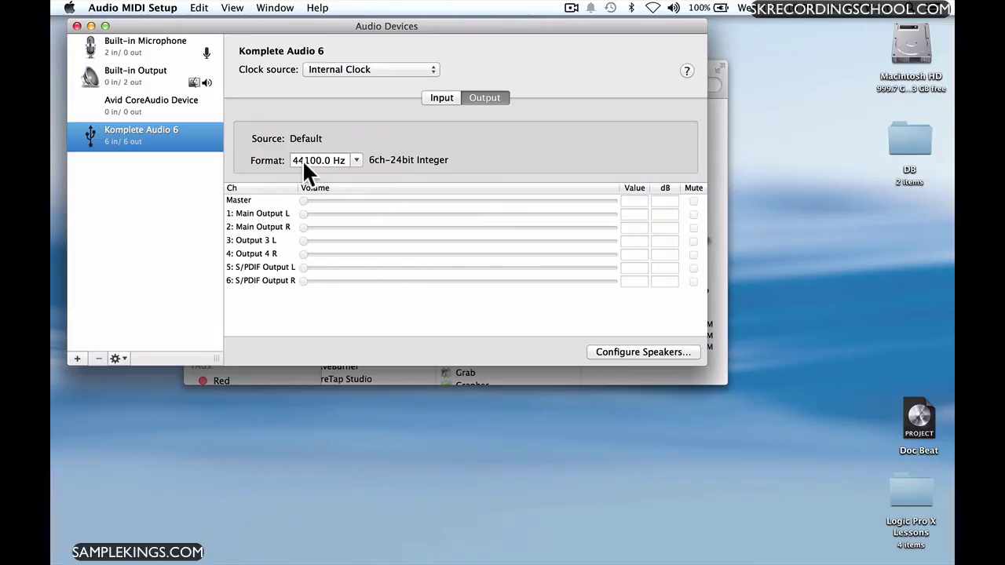
pyautogui.click(356, 160)
pyautogui.click(393, 159)
pyautogui.click(409, 157)
# Switch to Logic Pro X showing the Untitled project's Audio 1 track
pyautogui.press('super+Tab')
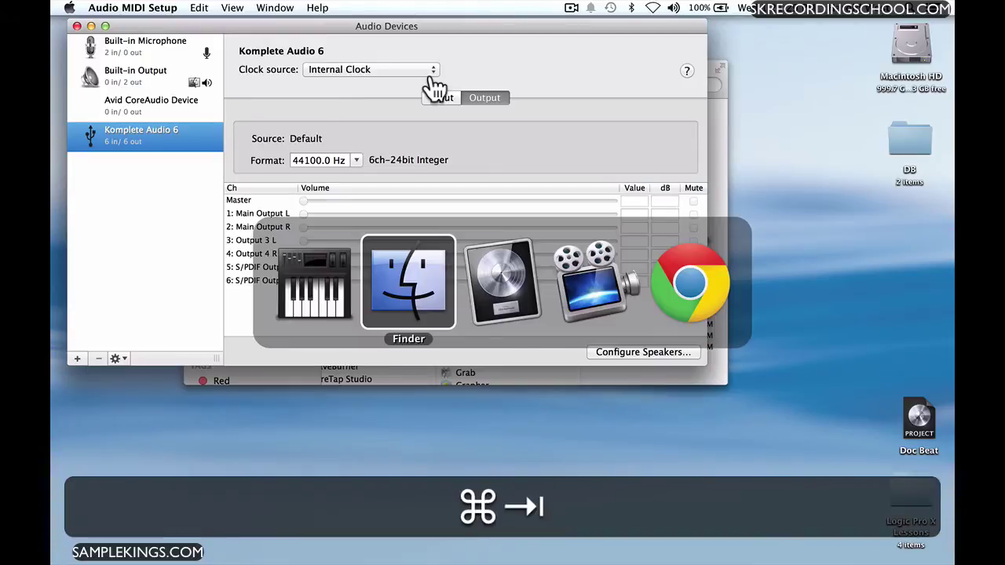
pyautogui.press('super+Tab')
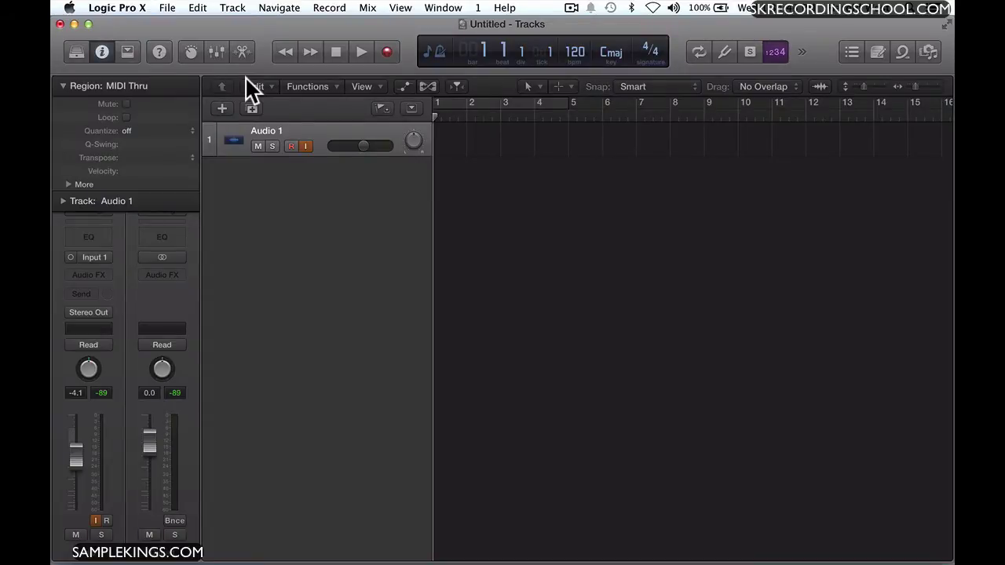
# Open Logic's Preferences > Audio Devices tab and view the Output Device list with Komplete Audio 6
pyautogui.click(131, 8)
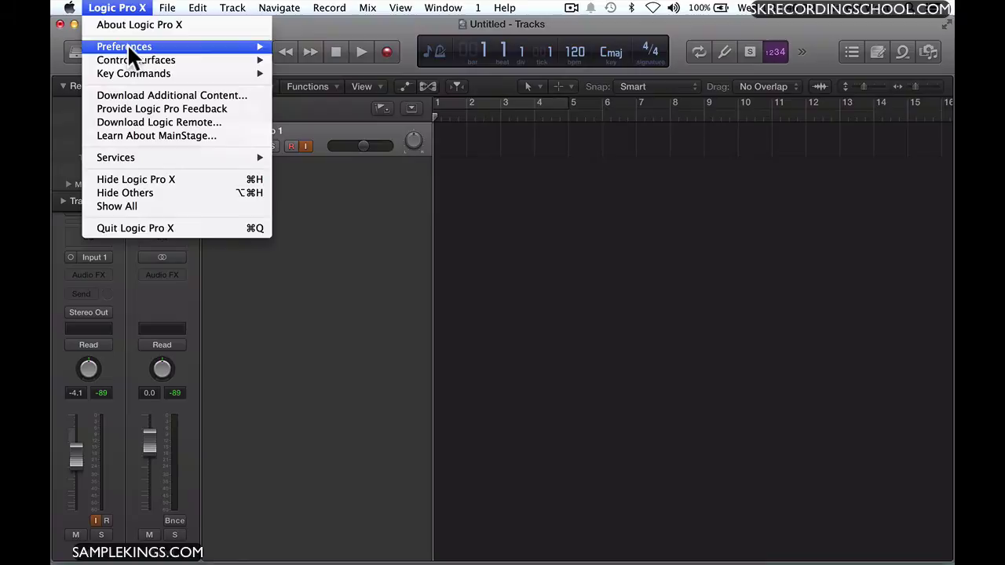
pyautogui.moveTo(127, 45)
pyautogui.click(332, 63)
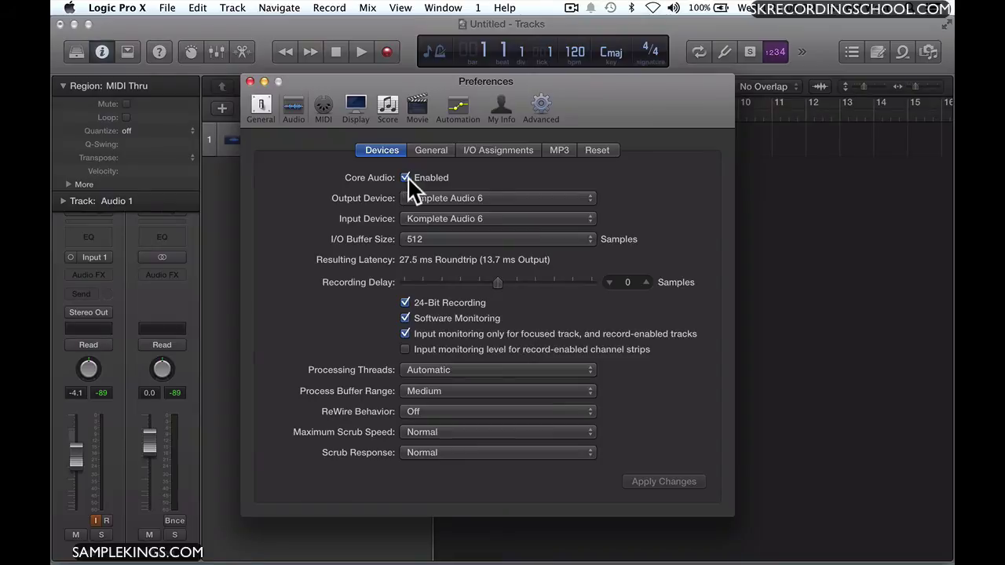
pyautogui.click(536, 206)
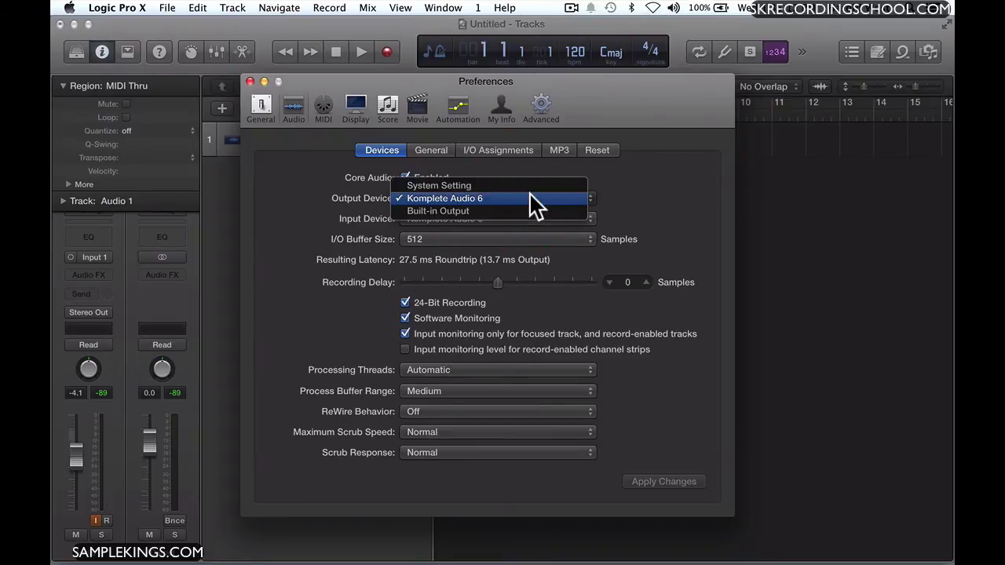
# Leave Komplete Audio 6 as output, apply Built-in Microphone as input, then close Preferences
pyautogui.click(648, 201)
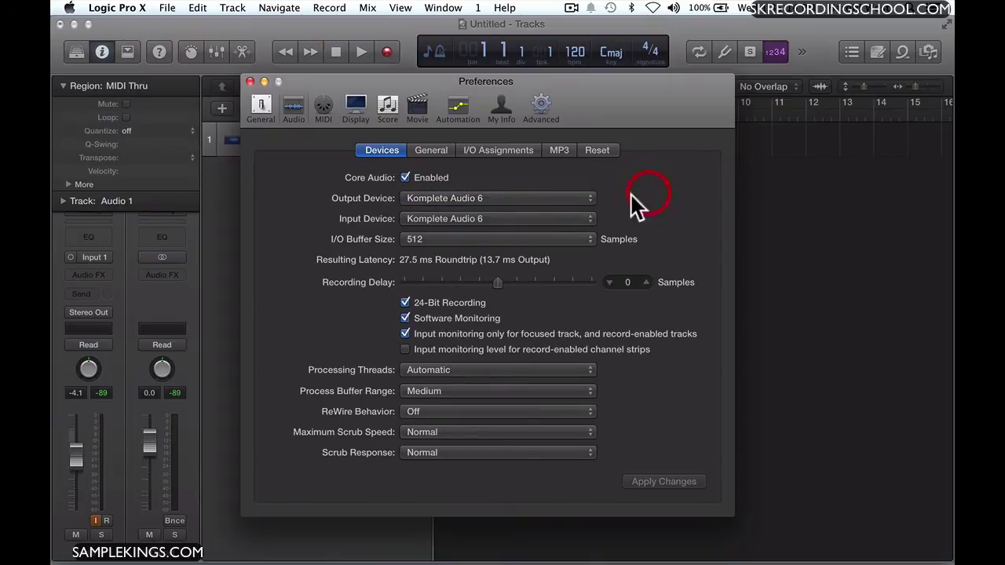
pyautogui.click(541, 215)
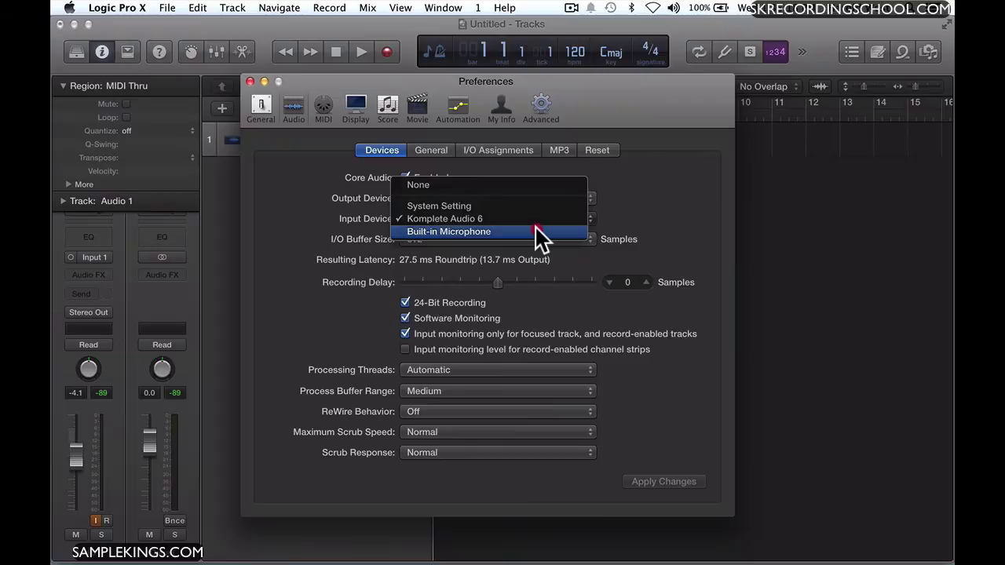
pyautogui.click(535, 225)
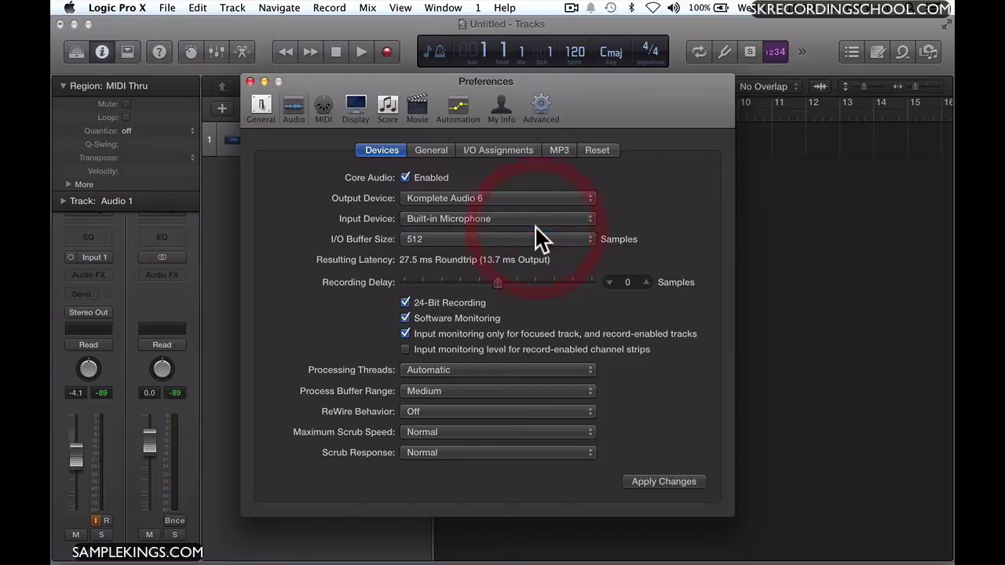
pyautogui.click(651, 480)
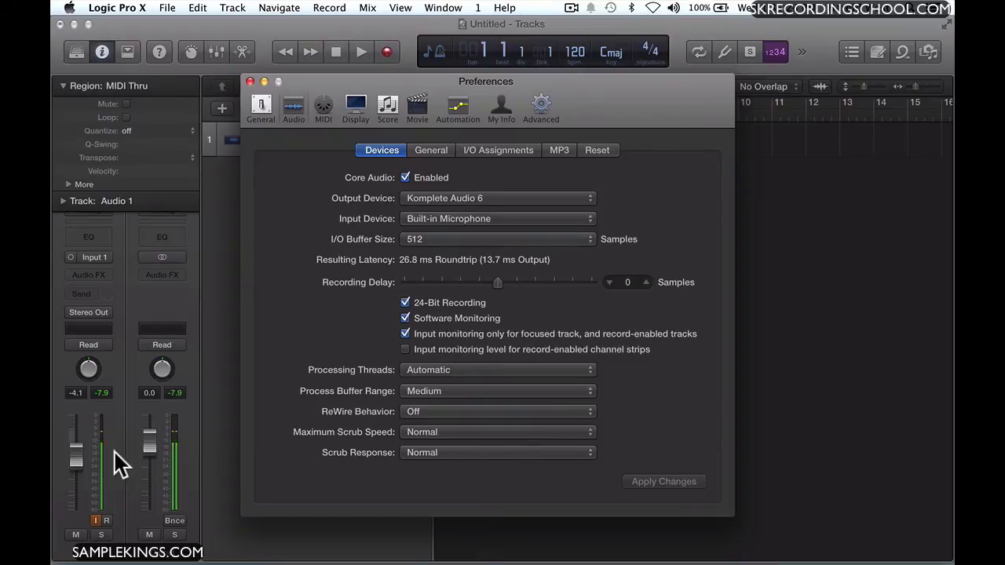
pyautogui.click(250, 81)
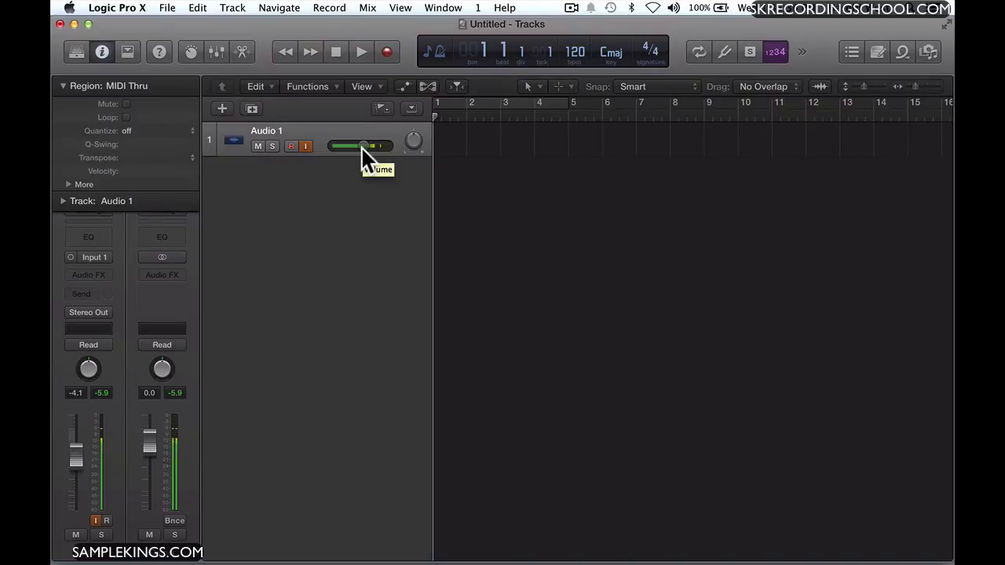
# Reopen Preferences > Audio and apply Komplete Audio 6 as the input device
pyautogui.click(128, 11)
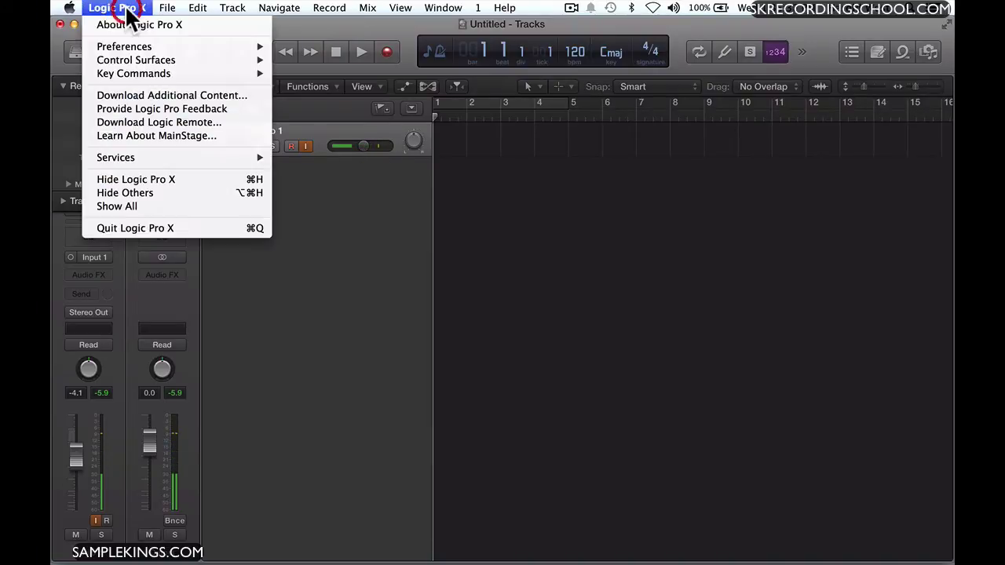
pyautogui.moveTo(122, 49)
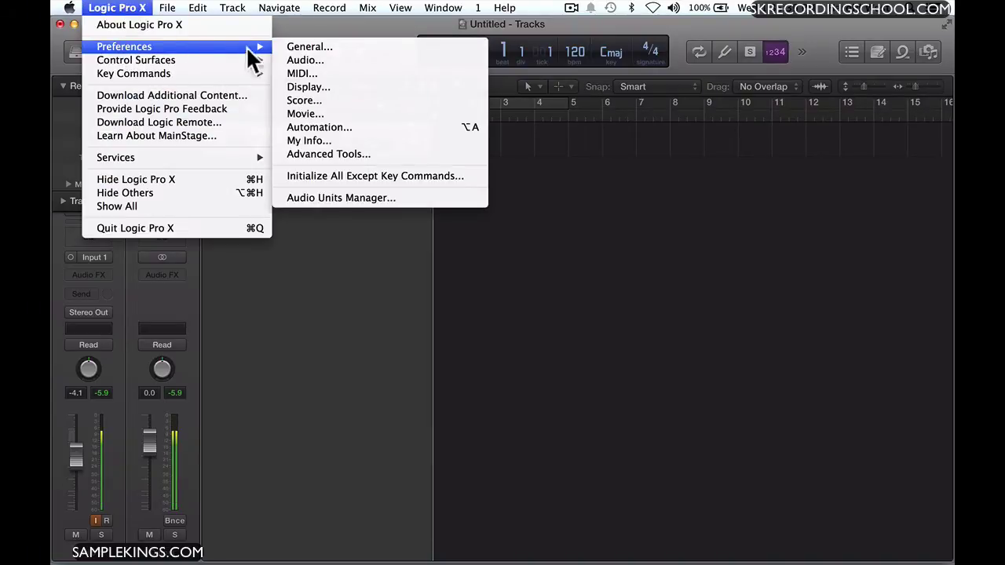
pyautogui.click(291, 60)
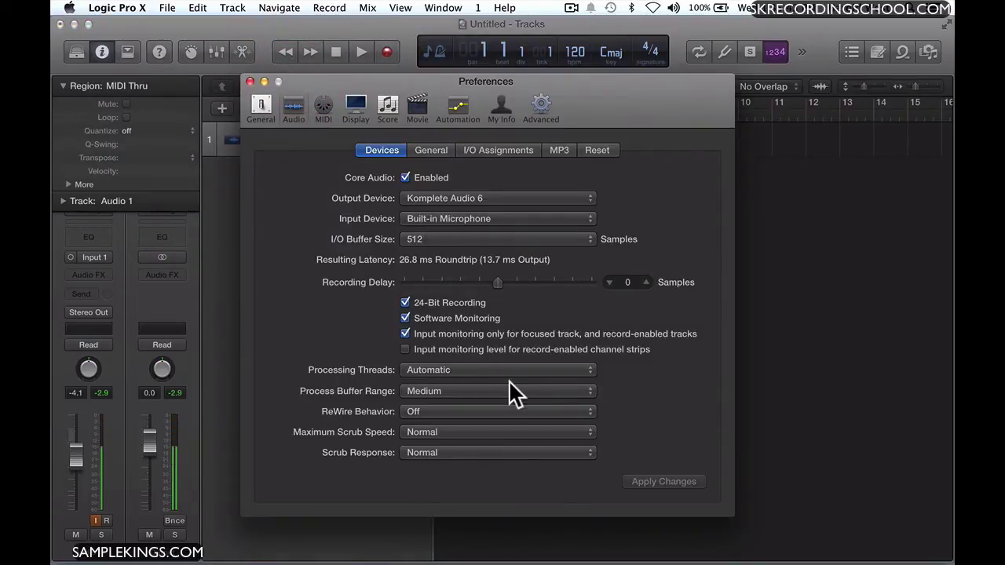
pyautogui.click(571, 218)
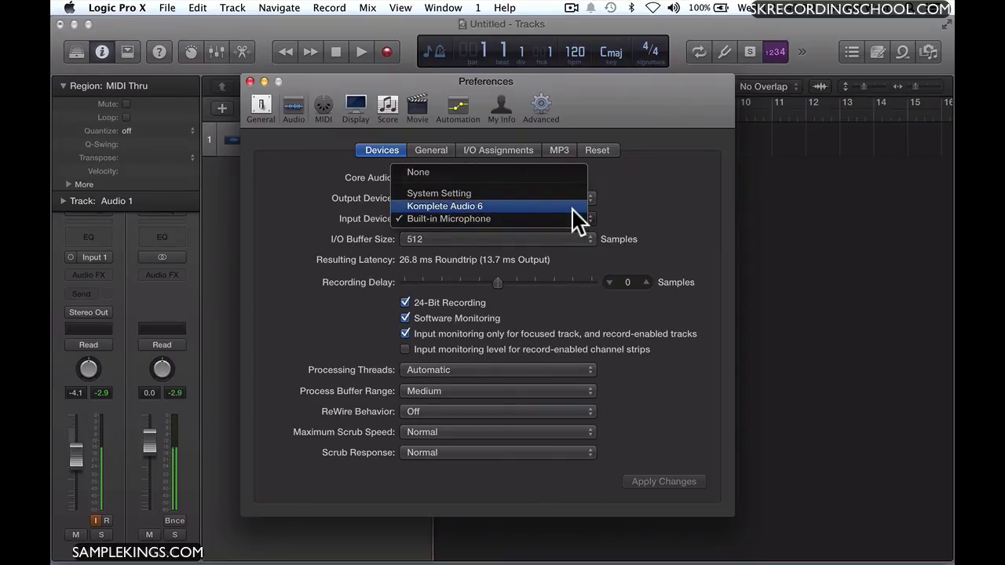
pyautogui.click(572, 206)
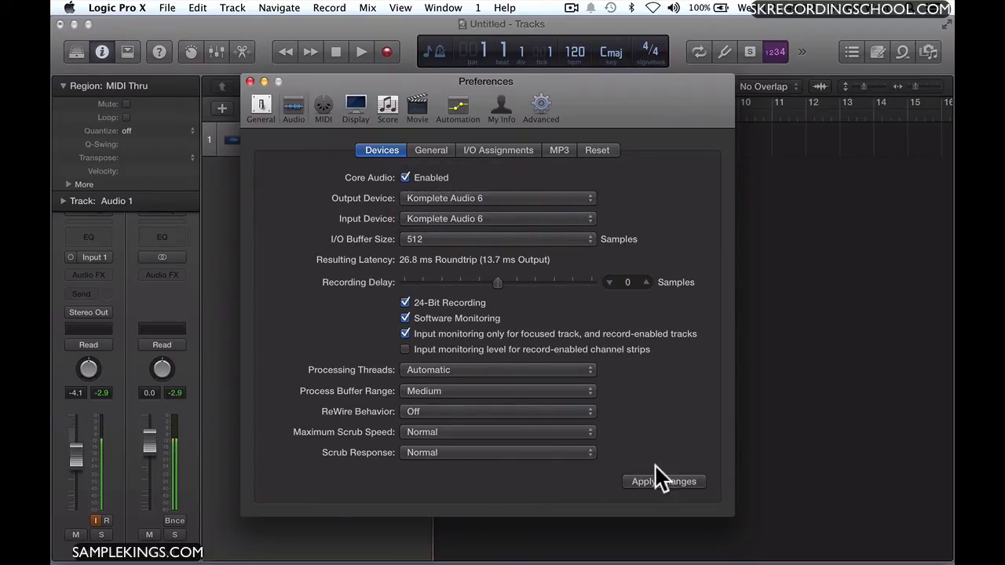
pyautogui.click(650, 480)
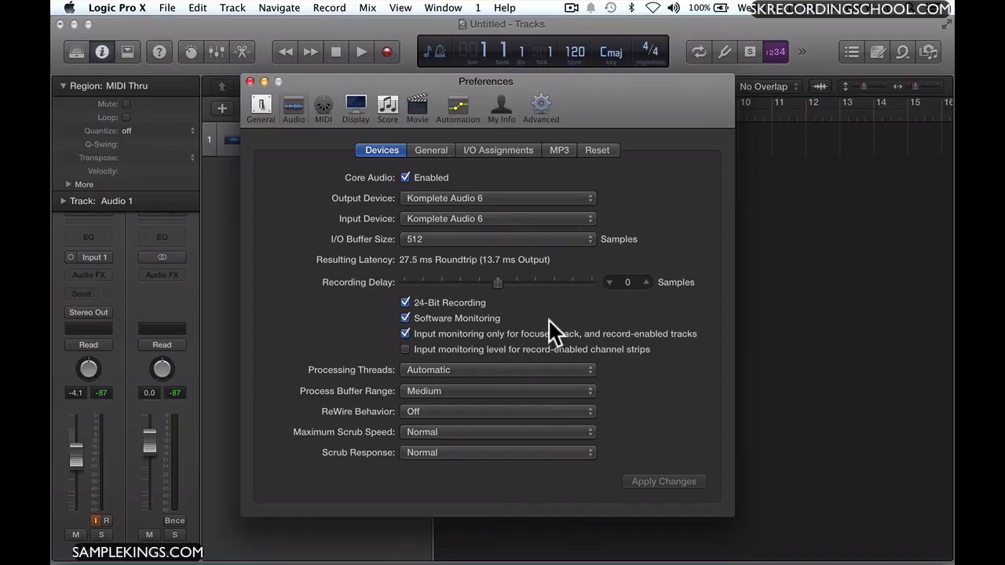
pyautogui.click(405, 176)
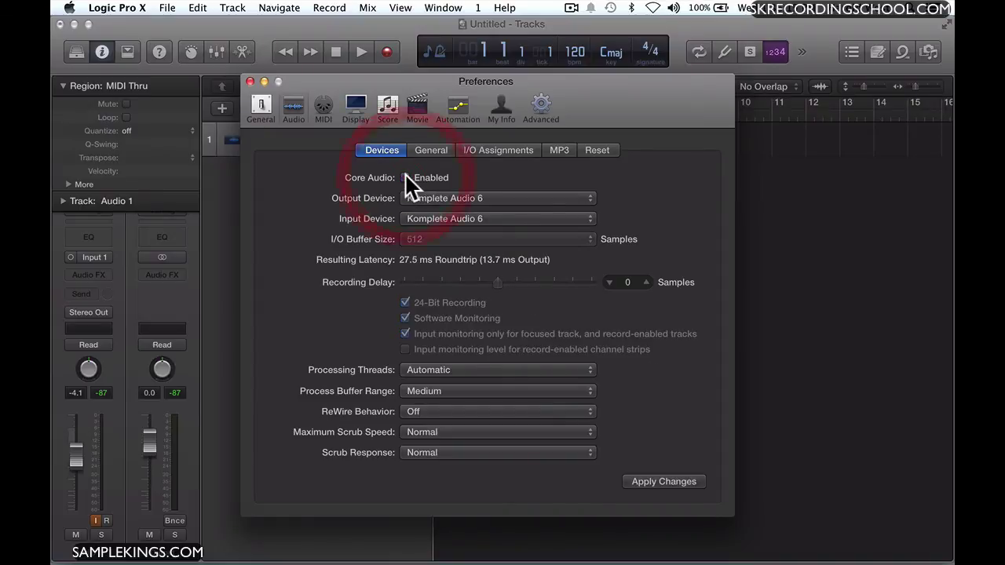
pyautogui.click(405, 177)
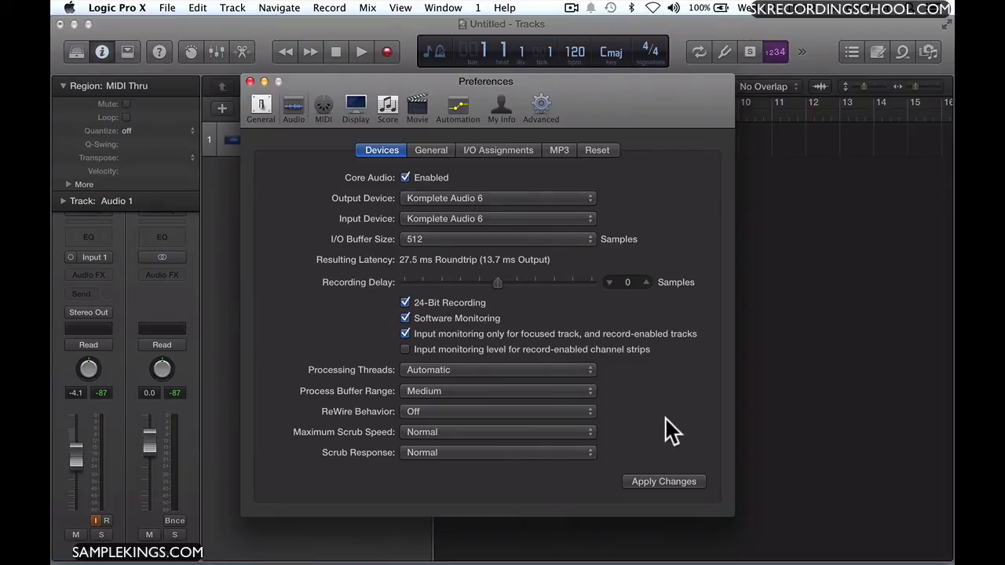
pyautogui.click(663, 481)
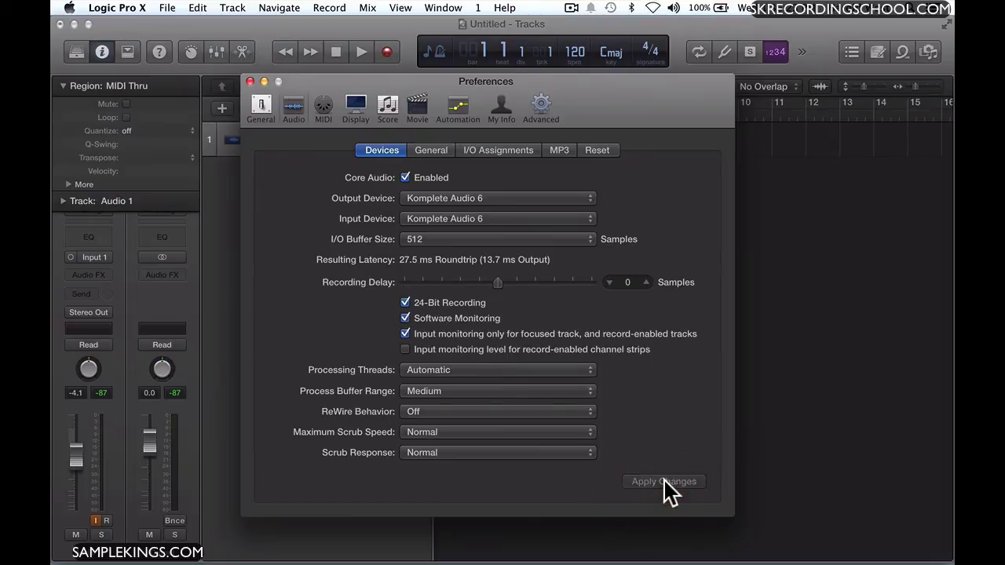